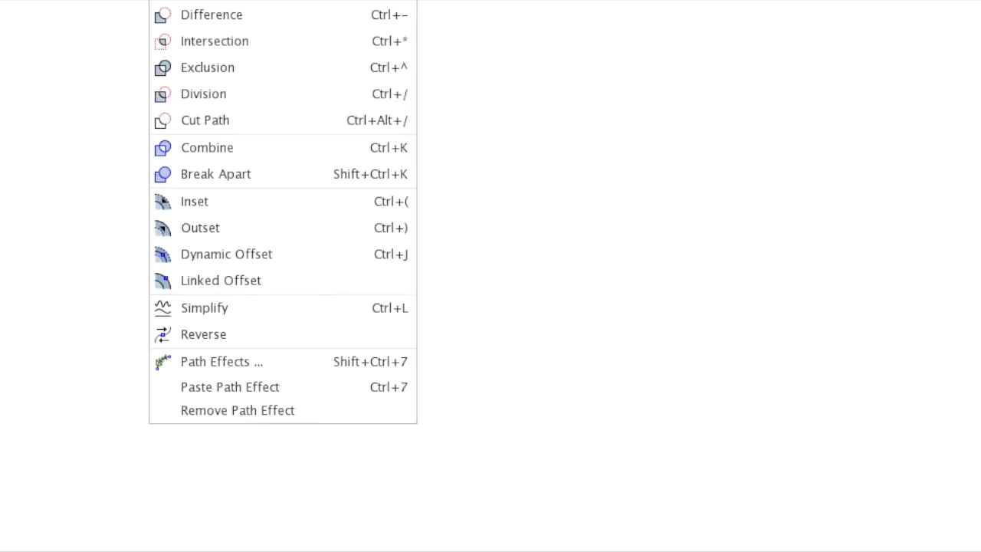
Draw a head ellipse and drag its nodes to dent the top-left and bulge a left cheek
drag(349, 235, 510, 373)
drag(245, 164, 277, 188)
drag(239, 217, 229, 196)
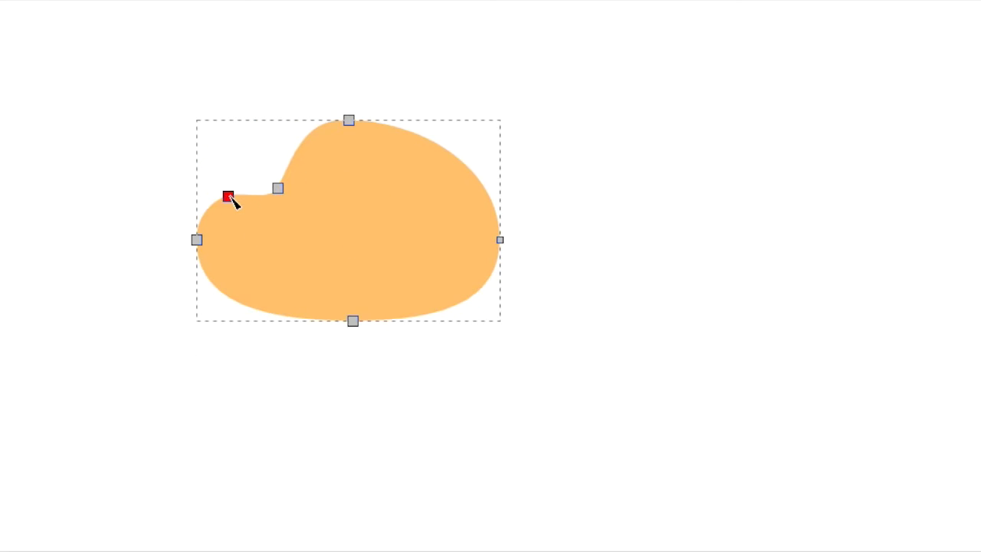
mouse_move(281, 210)
mouse_down()
mouse_move(277, 198)
mouse_move(276, 304)
mouse_move(368, 344)
mouse_up()
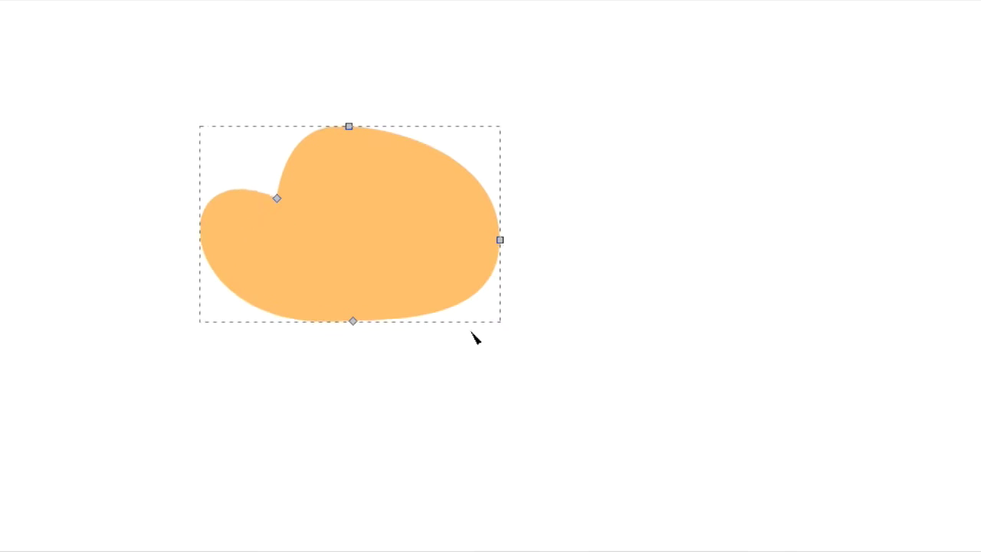
Draw the black hair arc across the top of the head and a curved ear on the right
click(420, 190)
drag(521, 193, 491, 186)
key(s)
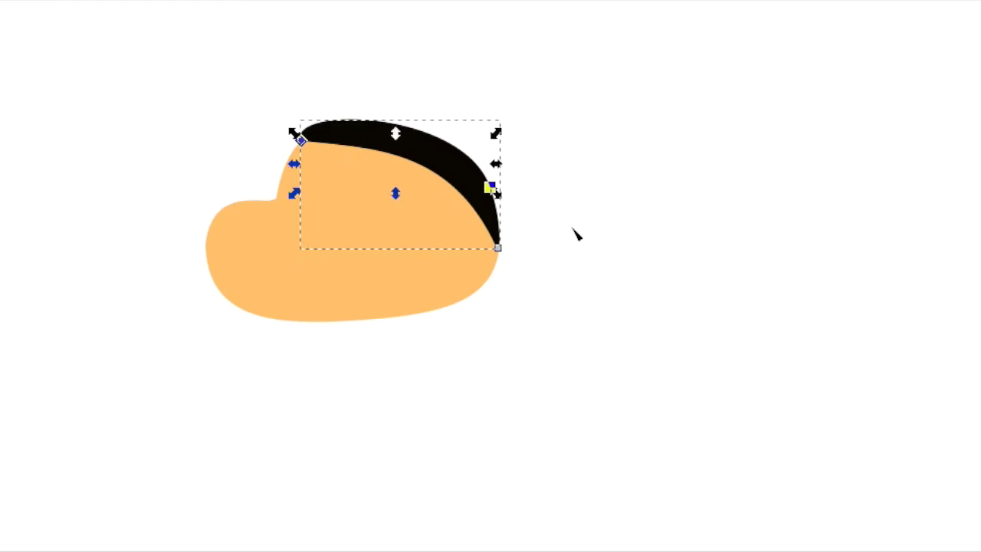
click(470, 285)
drag(300, 140, 362, 162)
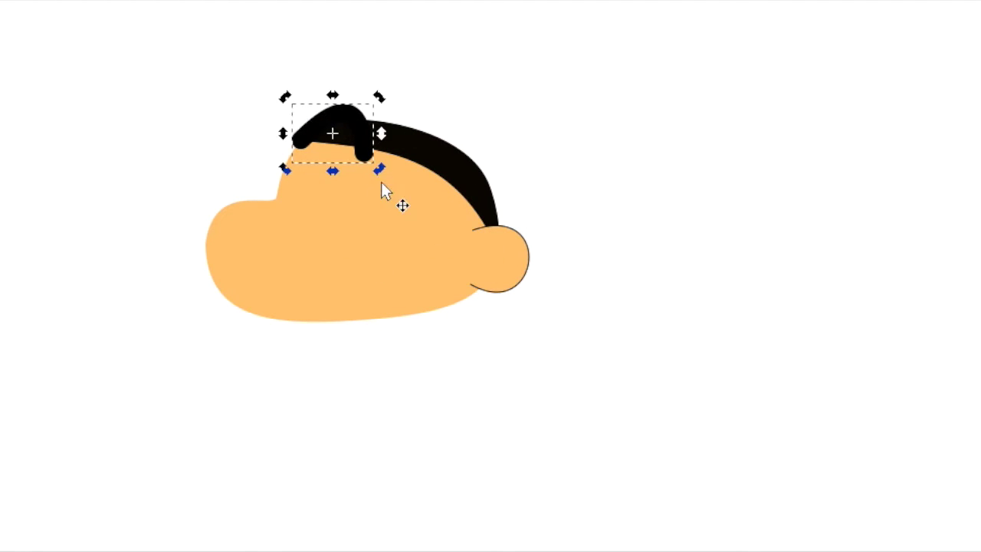
Add two hair tufts on top of the head and a black ellipse eye
drag(383, 191, 350, 127)
drag(387, 163, 448, 161)
drag(301, 141, 361, 207)
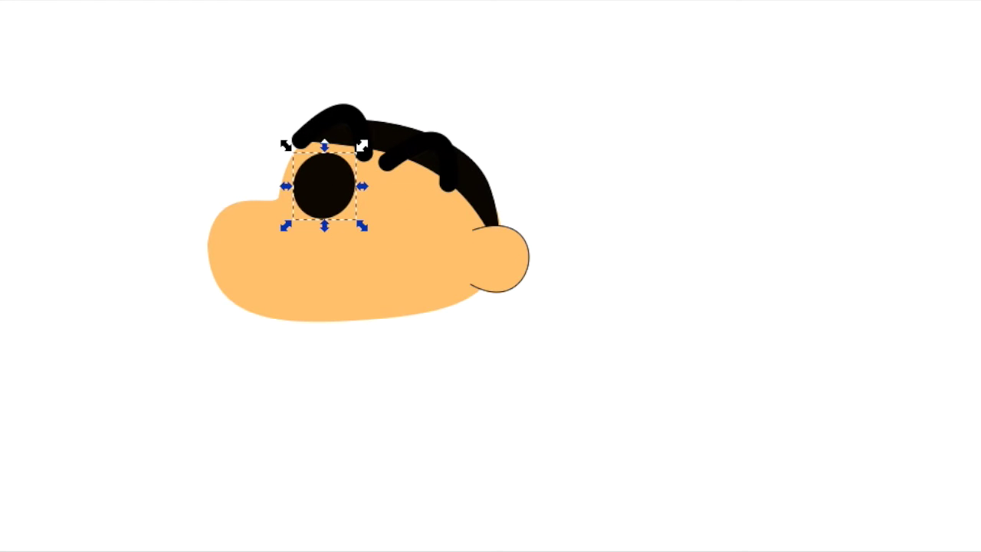
Put a white pupil inside the eye and duplicate the eye to the right
drag(305, 153, 345, 196)
click(325, 211)
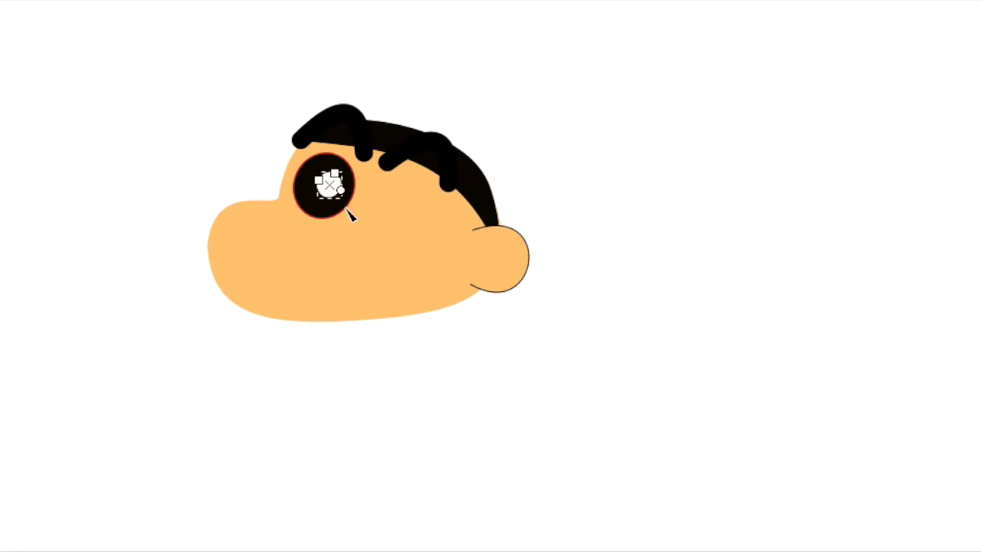
key(ctrl+d)
drag(328, 197, 414, 237)
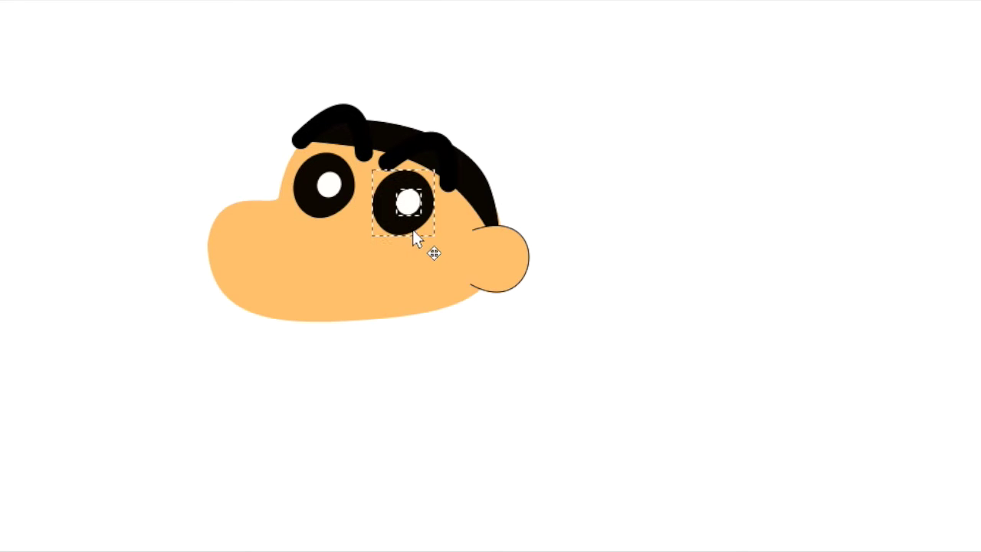
Move both eyes down slightly, then select the left hair tuft
shift+click(320, 214)
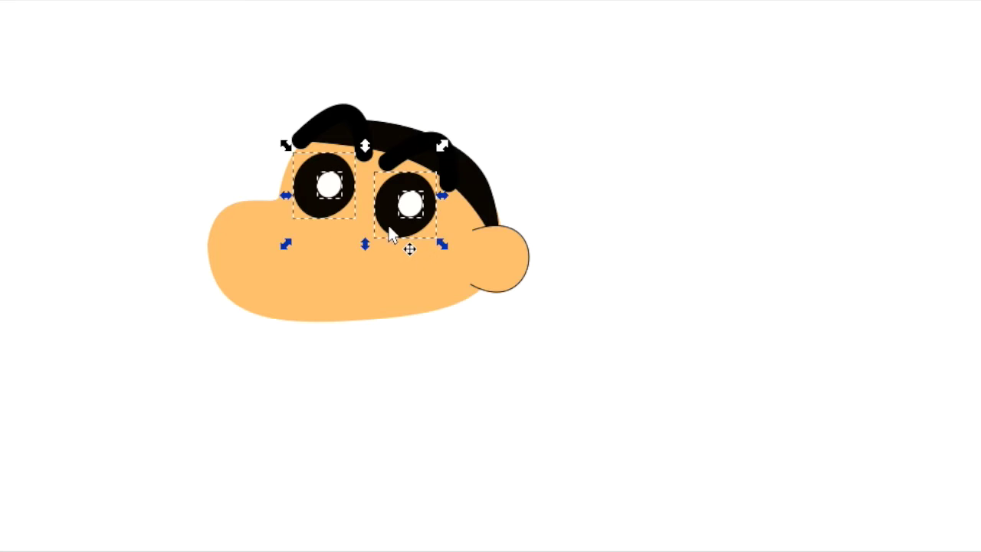
drag(385, 236, 396, 253)
click(360, 150)
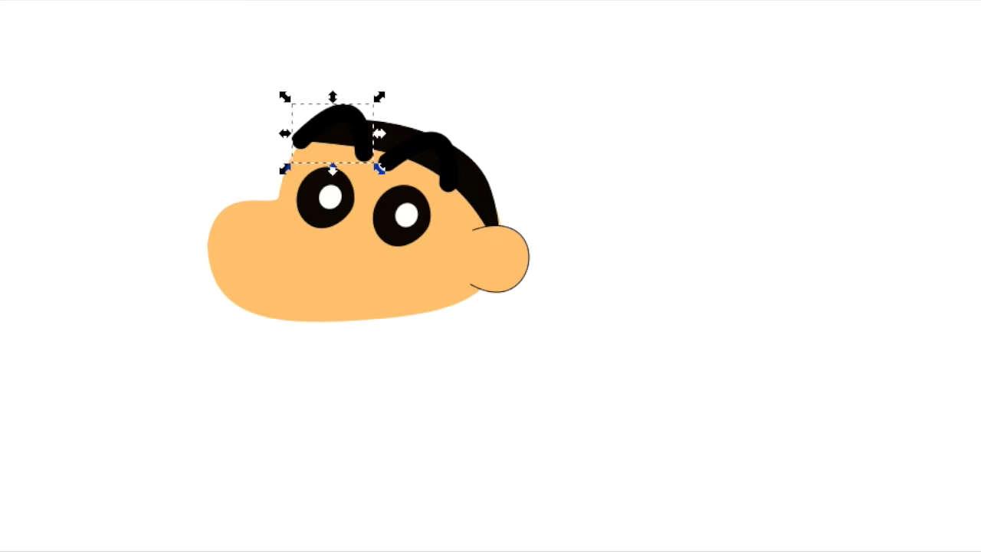
Try bulging the back-hair curve, undo it, and nudge the back hair right and down
key(n)
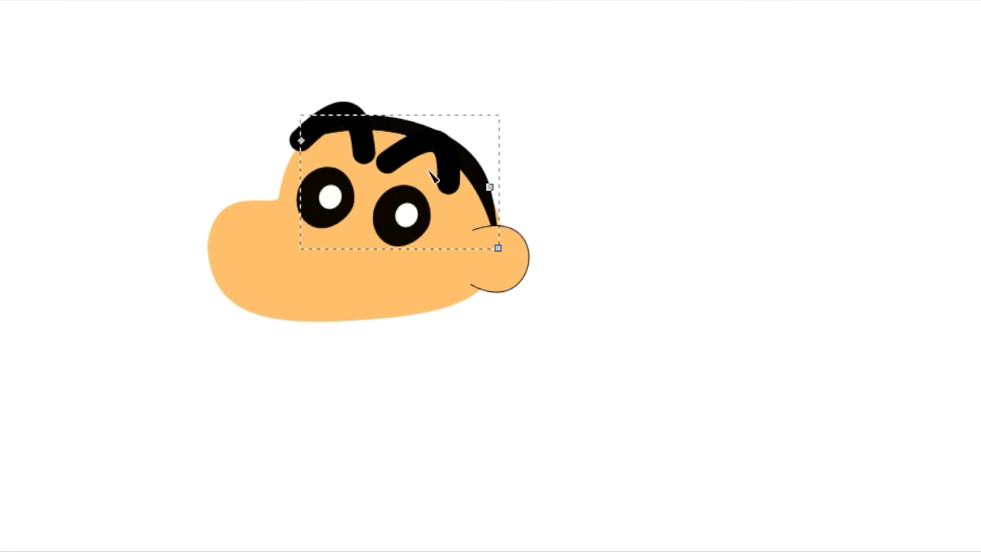
drag(494, 219, 526, 186)
key(ctrl+z)
key(s)
key(Right)
key(Right)
key(Down)
Move the right hair tuft up and right, then start a curve over the left eye
drag(460, 170, 469, 164)
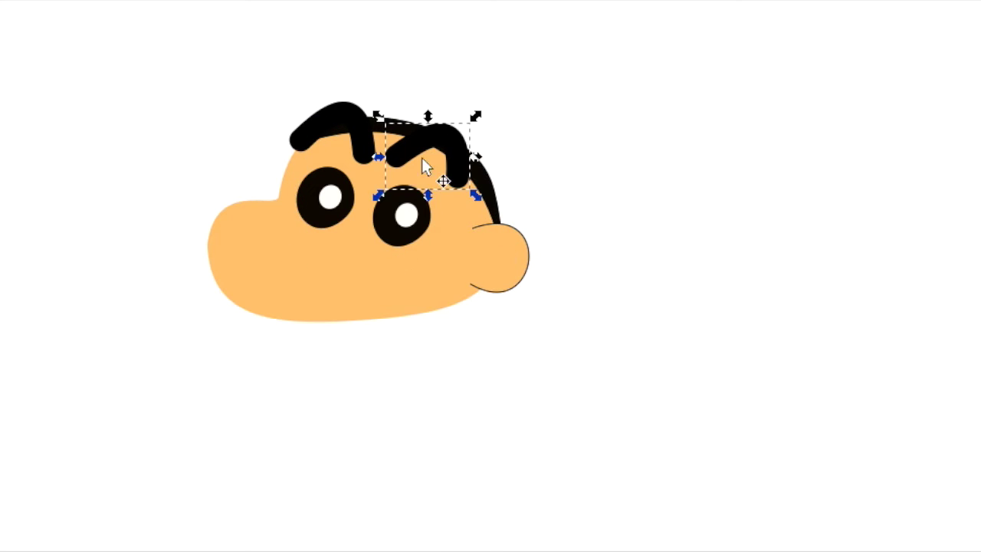
click(617, 353)
click(325, 170)
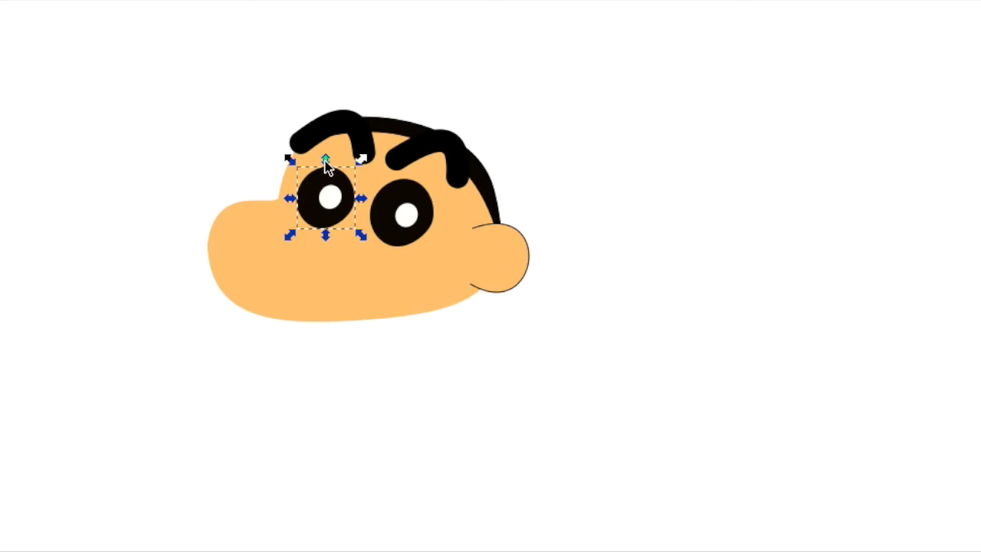
drag(279, 198, 354, 207)
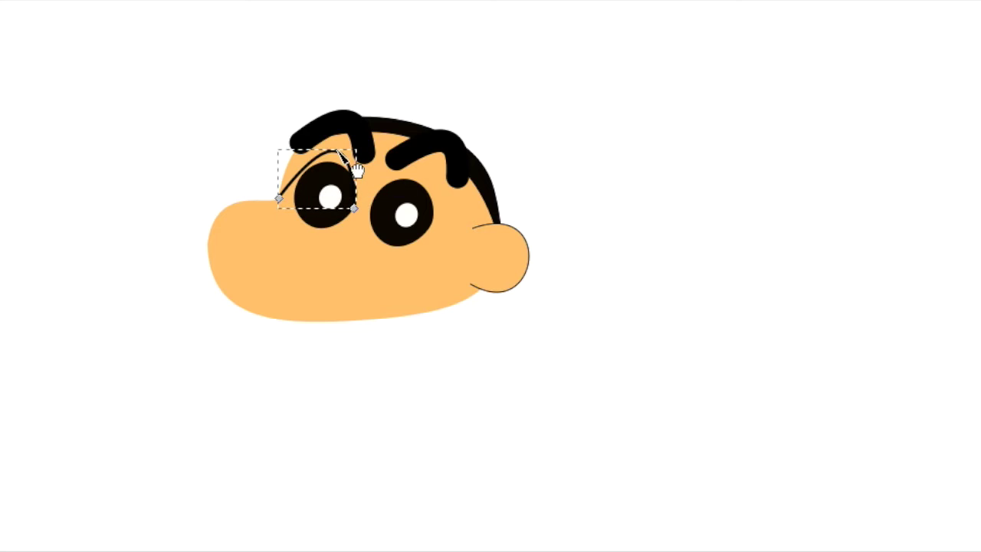
Bow the first curve above the left eye higher, then delete it
drag(278, 199, 261, 122)
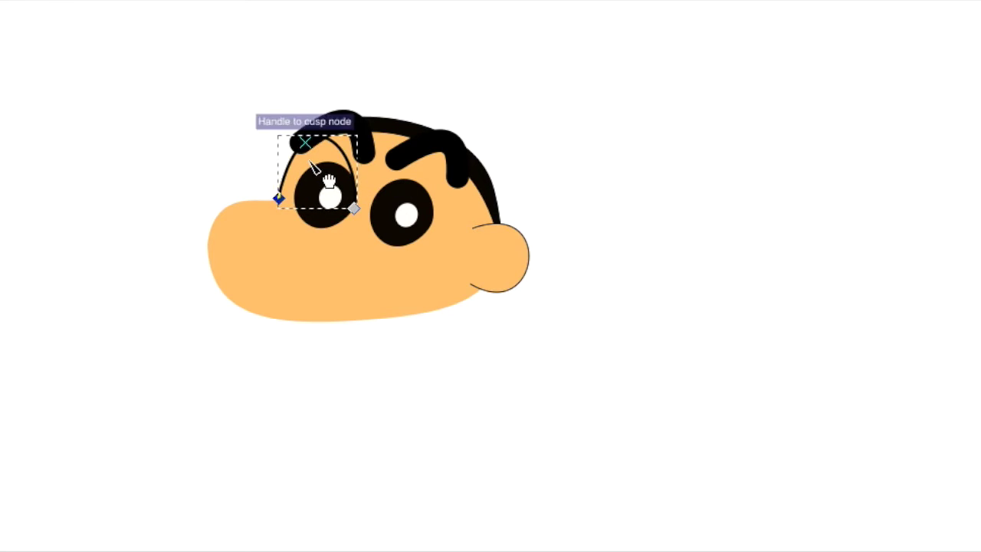
key(F1)
double_click(326, 203)
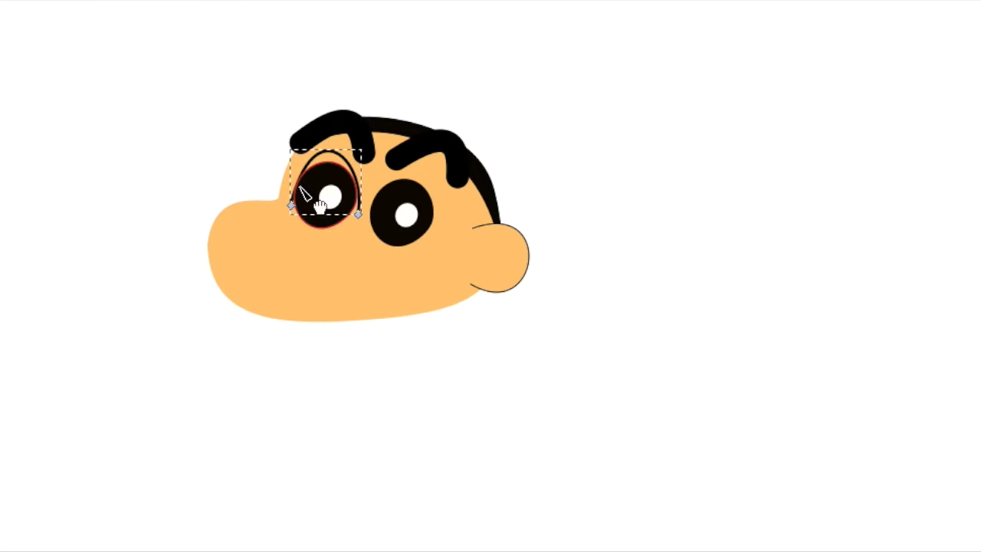
key(Delete)
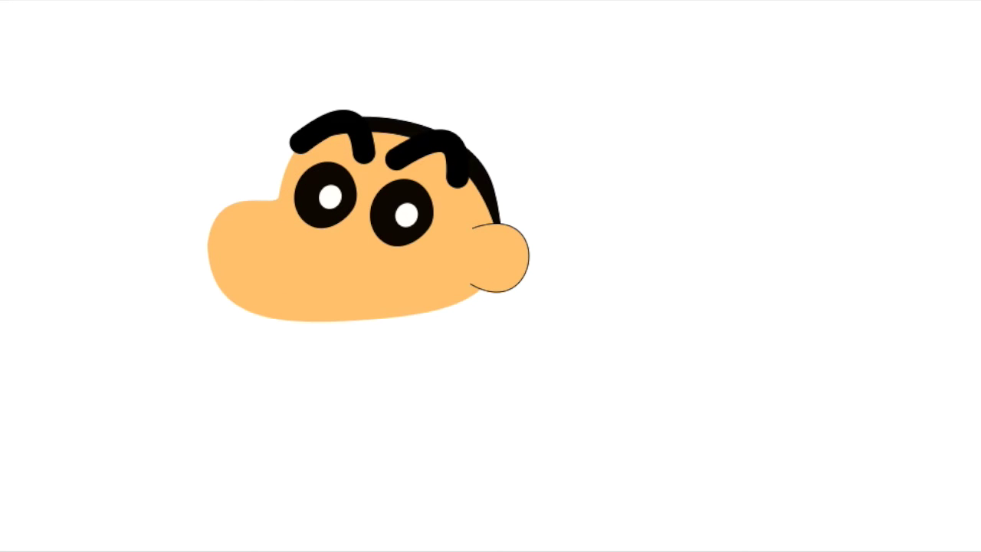
Draw a new arc over the left eye, copy it over the right eye, then delete that copy
click(278, 198)
drag(358, 207, 322, 130)
key(F1)
key(ctrl+d)
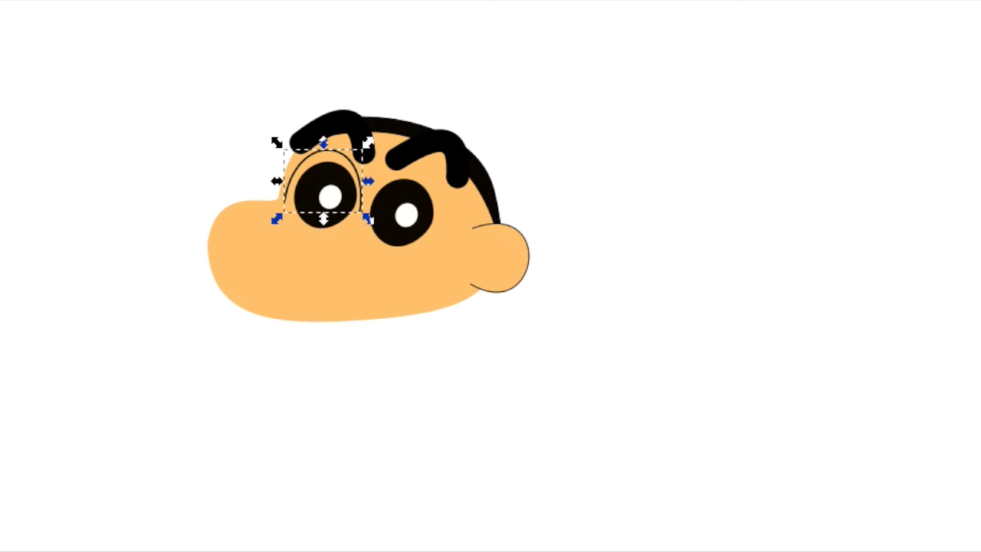
drag(359, 209, 438, 222)
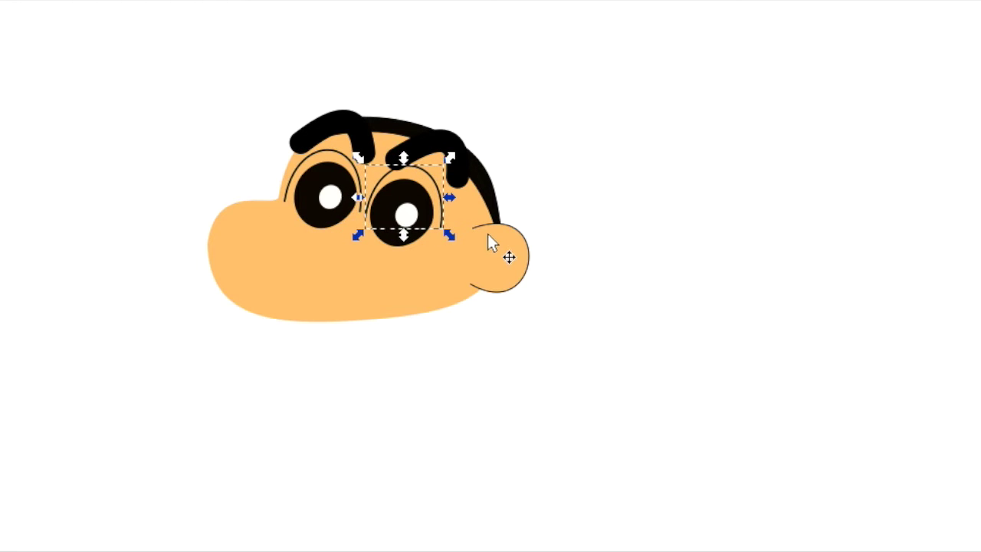
click(445, 234)
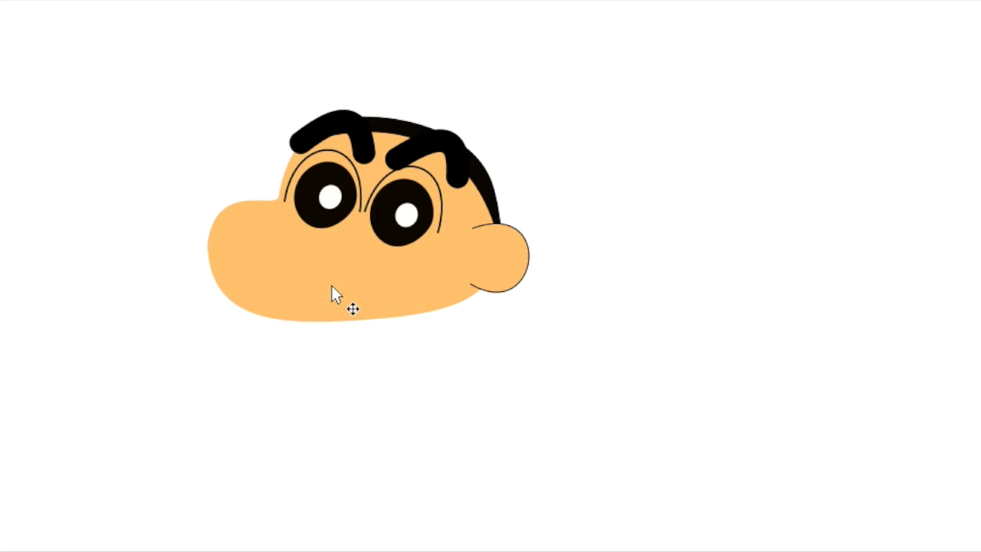
key(Delete)
Raise the hair about 30 px and move both eyes up together
click(352, 89)
drag(364, 139, 364, 116)
ctrl+click(466, 129)
click(328, 225)
shift+click(417, 242)
drag(417, 242, 414, 217)
Shift the right eye further right and try pulling the hair over the ear, then undo
click(414, 219)
shift+click(414, 192)
drag(415, 200, 429, 200)
key(n)
click(496, 206)
mouse_move(499, 229)
mouse_down()
mouse_move(477, 297)
mouse_move(487, 272)
mouse_up()
key(ctrl+z)
Reshape the left hair tuft into a peak and select the right tuft for node editing
click(512, 244)
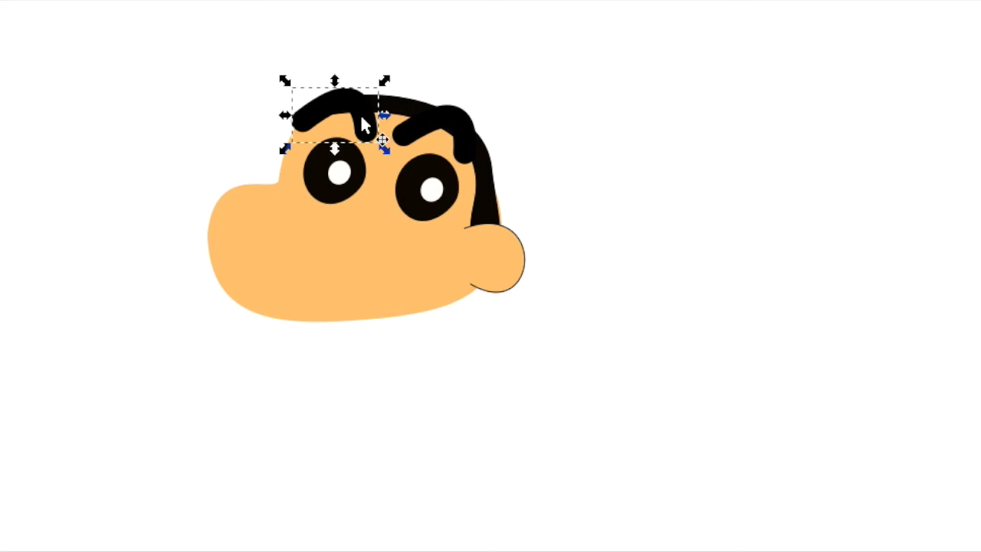
mouse_move(364, 125)
mouse_down()
mouse_move(372, 132)
mouse_move(360, 126)
mouse_up()
key(s)
click(459, 123)
key(n)
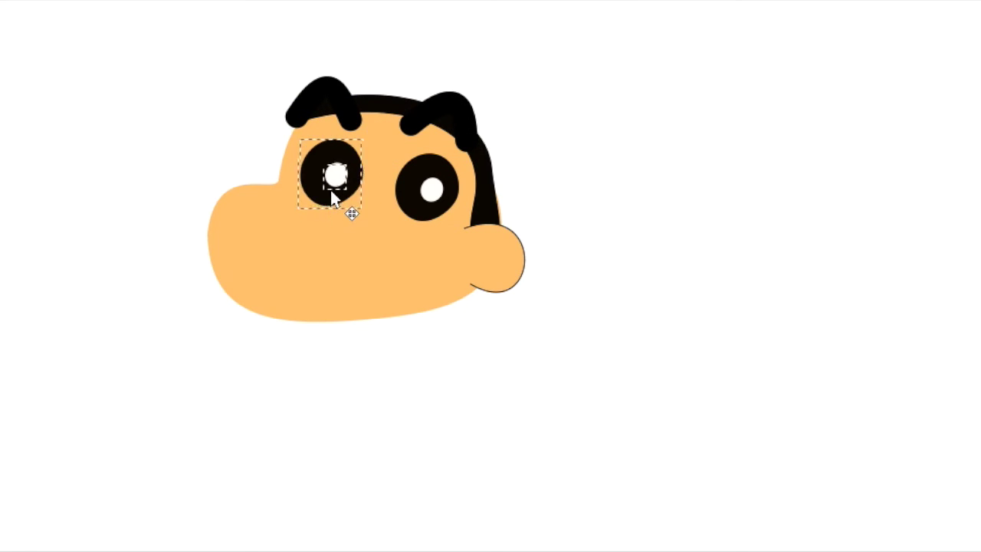
Draw an arched line above the left eye and enlarge and tilt the red lower-left cheek oval
click(444, 213)
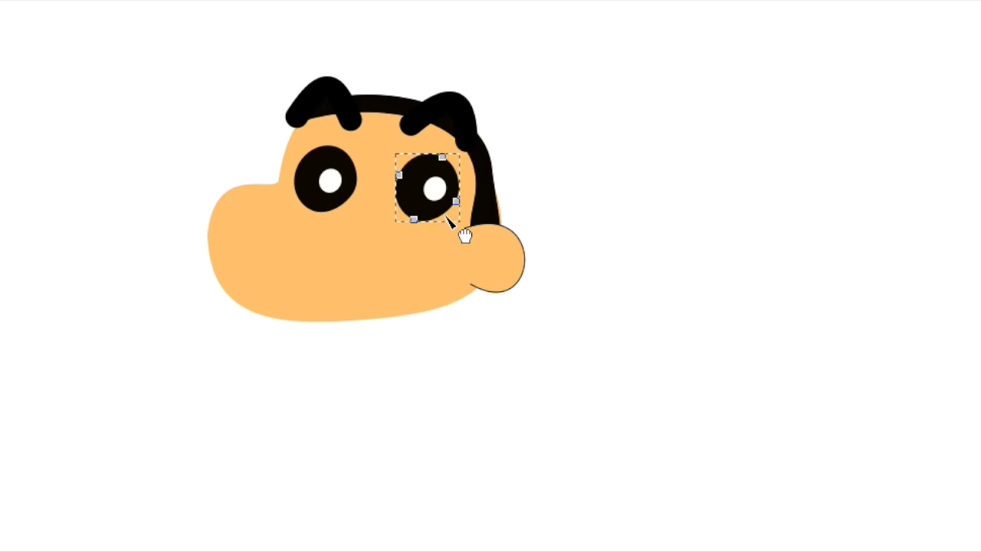
click(560, 241)
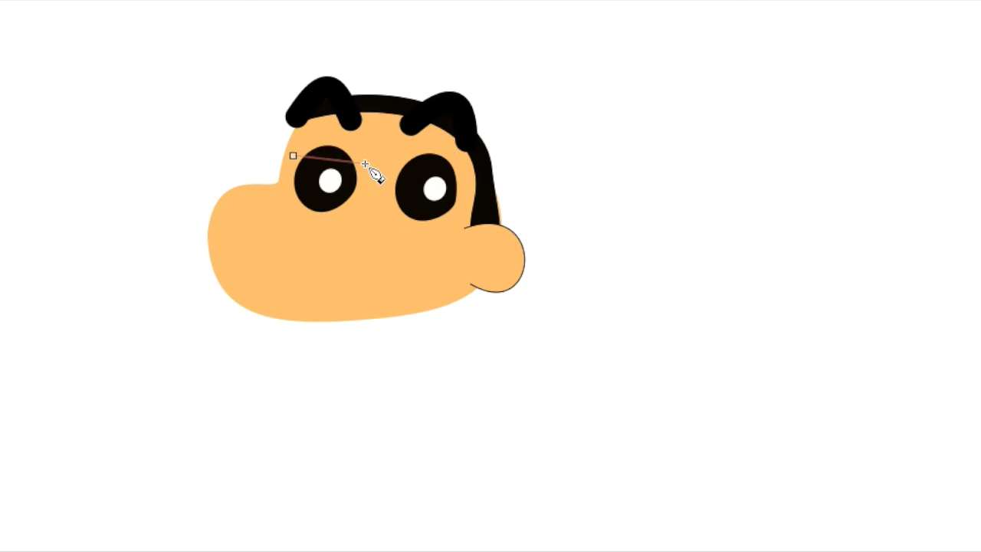
key(n)
drag(328, 160, 328, 135)
click(356, 153)
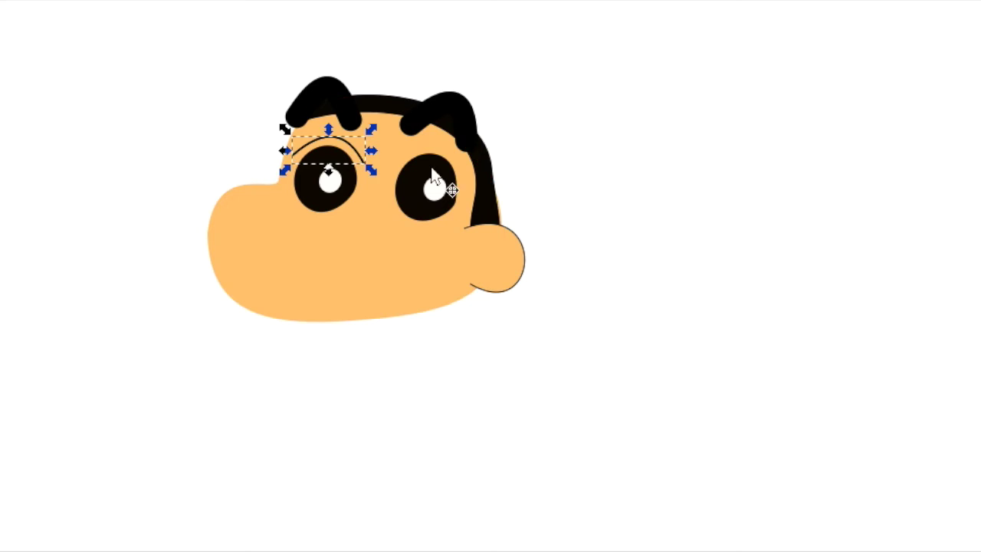
mouse_move(259, 317)
mouse_down()
mouse_move(239, 254)
mouse_move(254, 278)
mouse_up()
Pull in the right side of the hair and move the red cheek slightly right and down
key(ctrl+a)
click(253, 279)
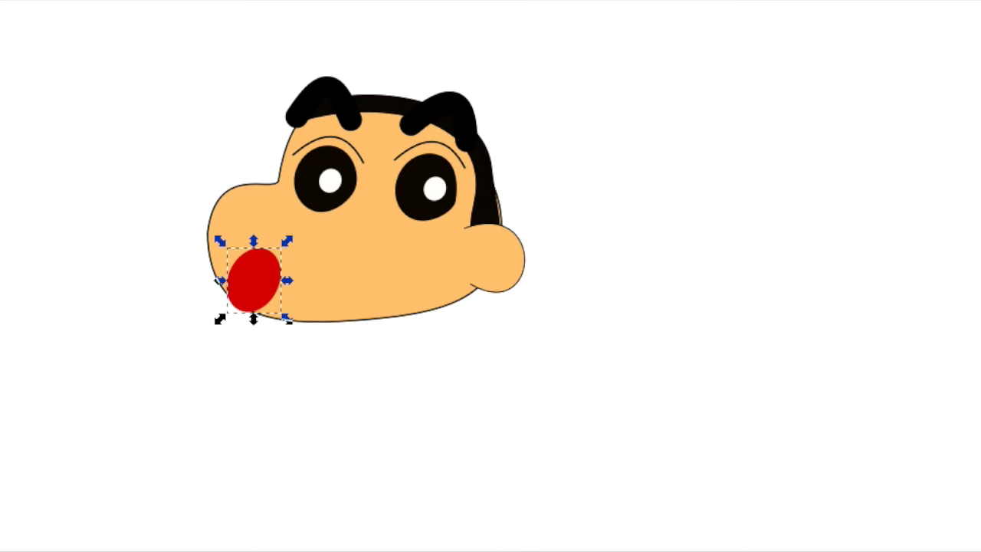
click(490, 177)
mouse_move(405, 81)
mouse_down()
mouse_move(365, 122)
mouse_move(339, 94)
mouse_up()
scroll(462, 381, down, 3)
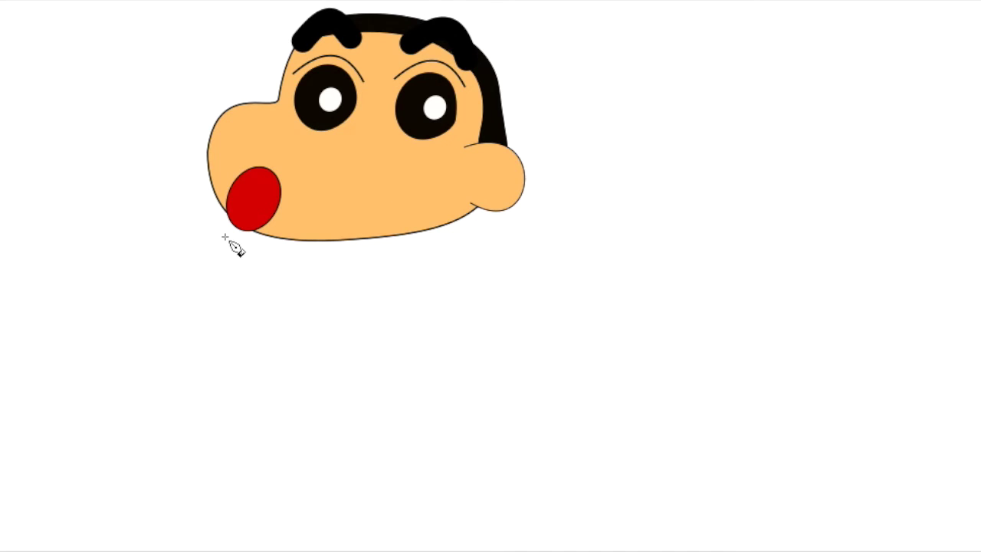
key(s)
drag(230, 203, 239, 211)
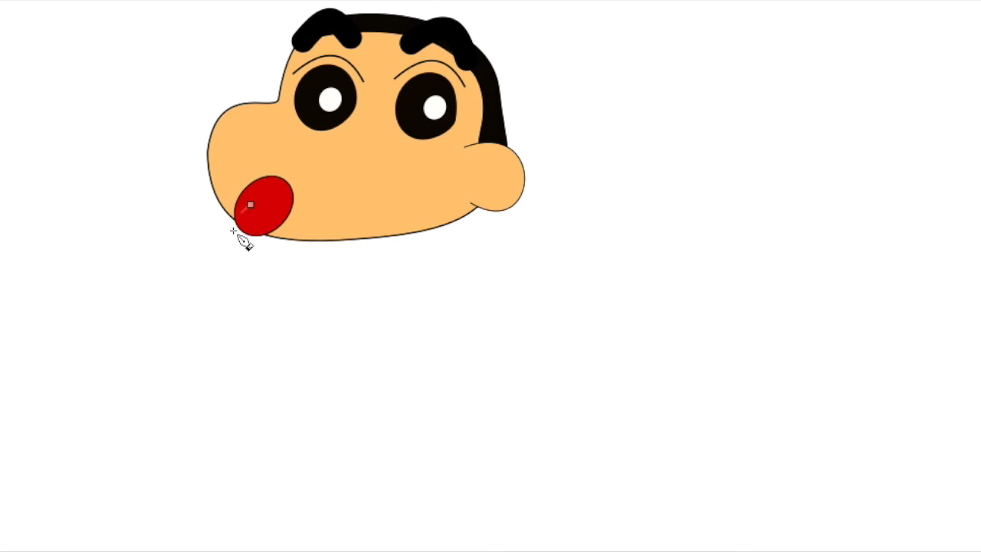
Outline a red shirt under the chin and send it behind the face
click(493, 269)
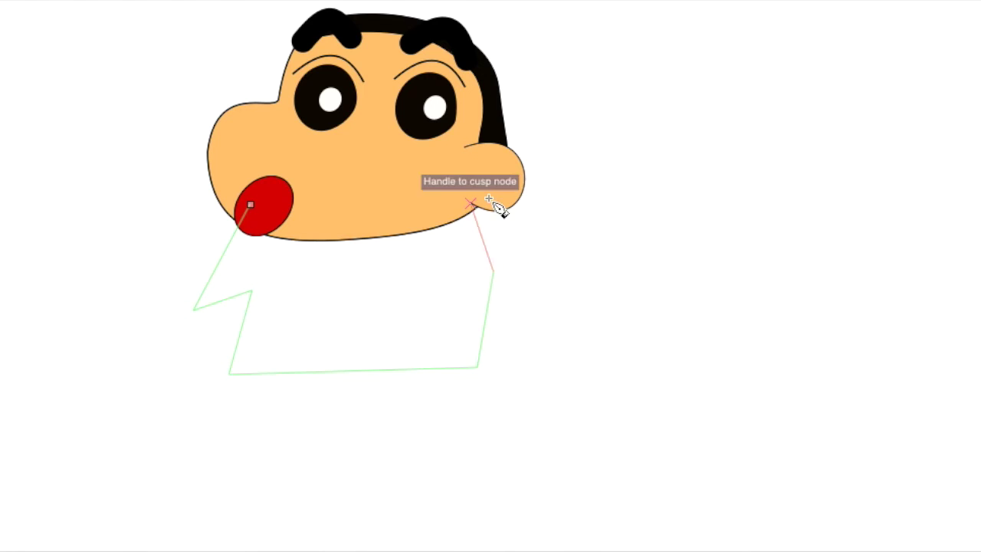
click(471, 203)
click(250, 204)
key(s)
key(Escape)
click(277, 366)
key(Page_Down)
Bulge both shirt shoulders outward and lower the shirt's bottom edge
key(n)
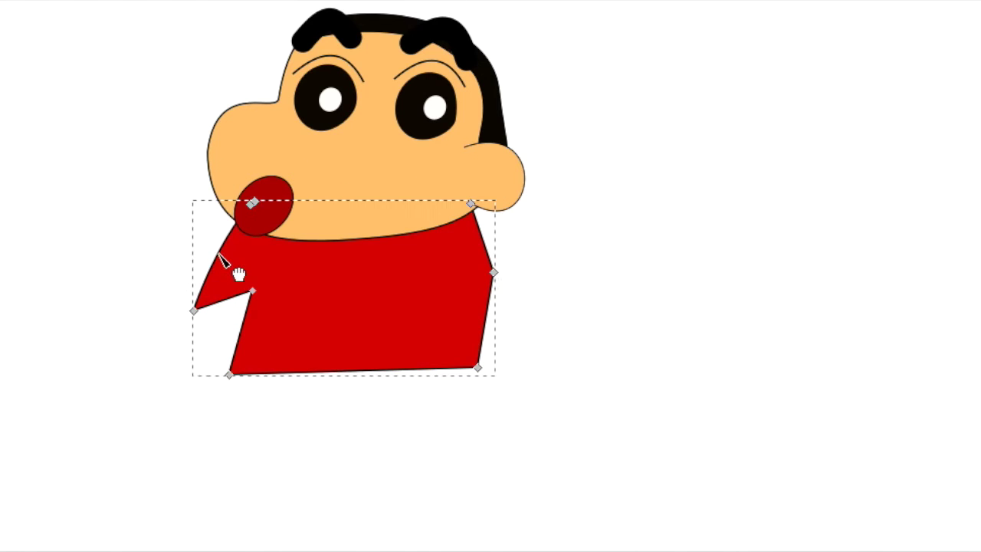
drag(216, 249, 199, 261)
mouse_move(484, 237)
mouse_down()
mouse_move(539, 257)
mouse_move(514, 322)
mouse_up()
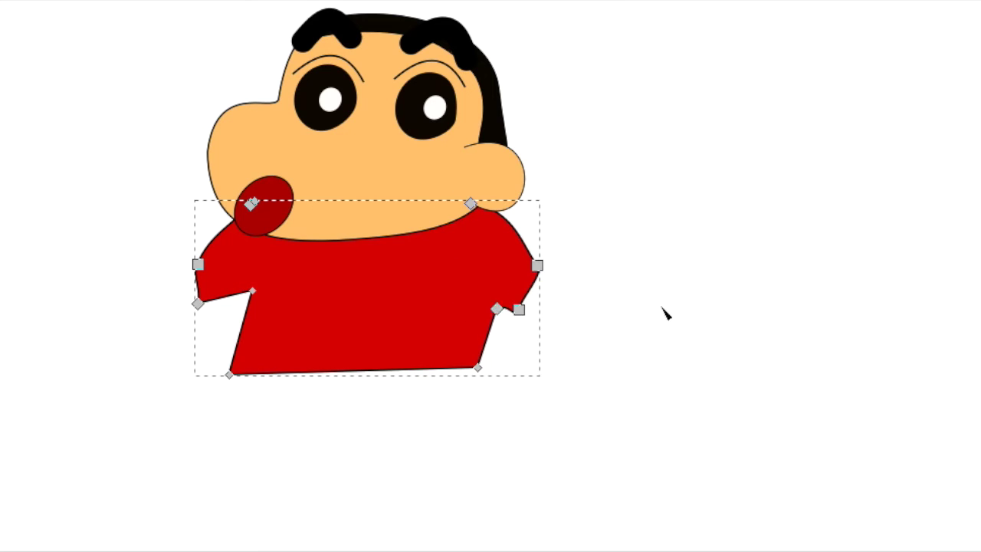
drag(353, 372, 353, 381)
Draw a skin-coloured oval hand on the left, reshape it as a path, and add an arm crease
key(b)
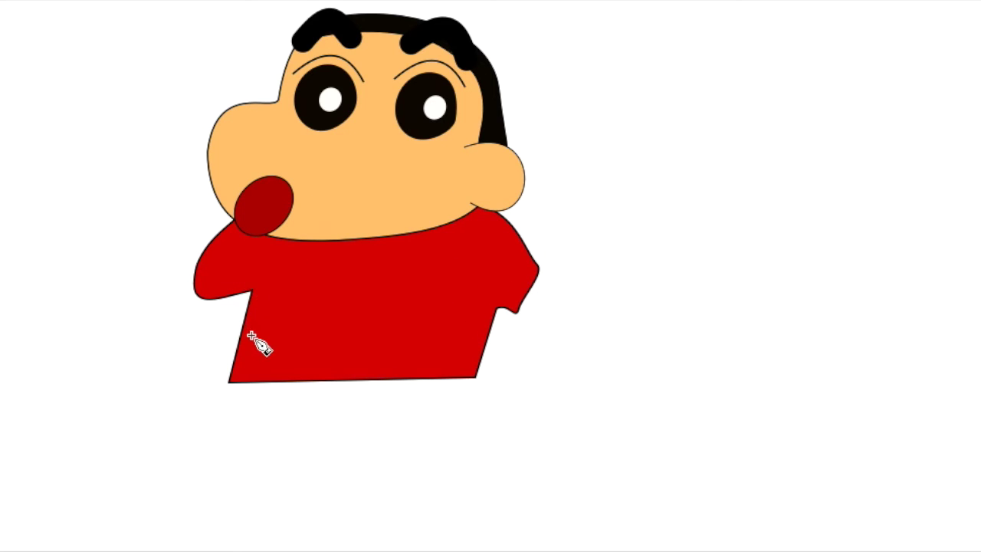
drag(270, 295, 293, 301)
scroll(245, 271, up, 2)
key(ctrl+shift+c)
drag(265, 271, 297, 290)
alt+click(298, 289)
double_click(200, 259)
Duplicate and mirror the hand, and add a right arm extension to the shirt
key(n)
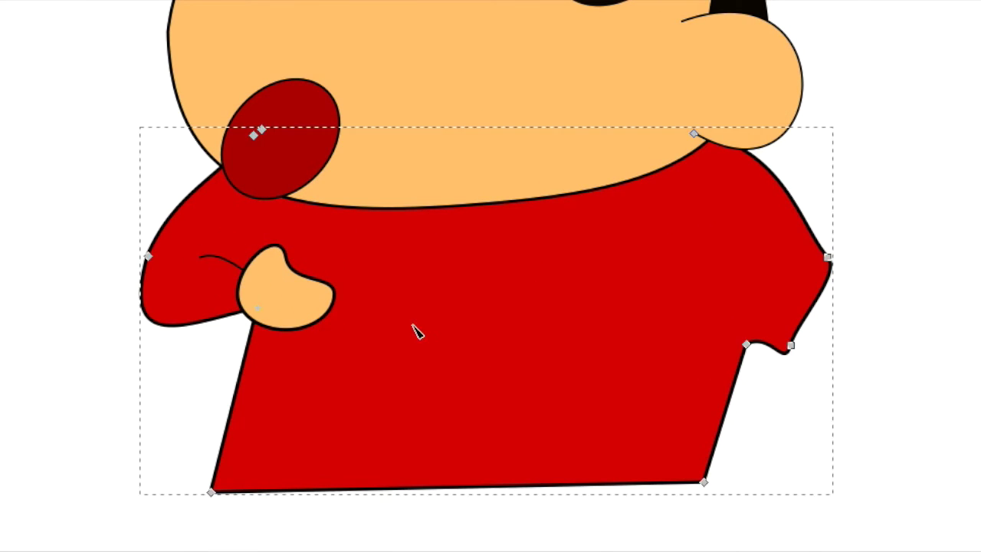
key(ctrl+d)
key(h)
alt+click(263, 300)
key(b)
click(747, 344)
click(673, 307)
key(Return)
Move the mirrored right hand left and down onto the right arm
alt+shift+click(744, 263)
key(ctrl+plus)
scroll(46, 80, up, 2)
drag(666, 368, 641, 390)
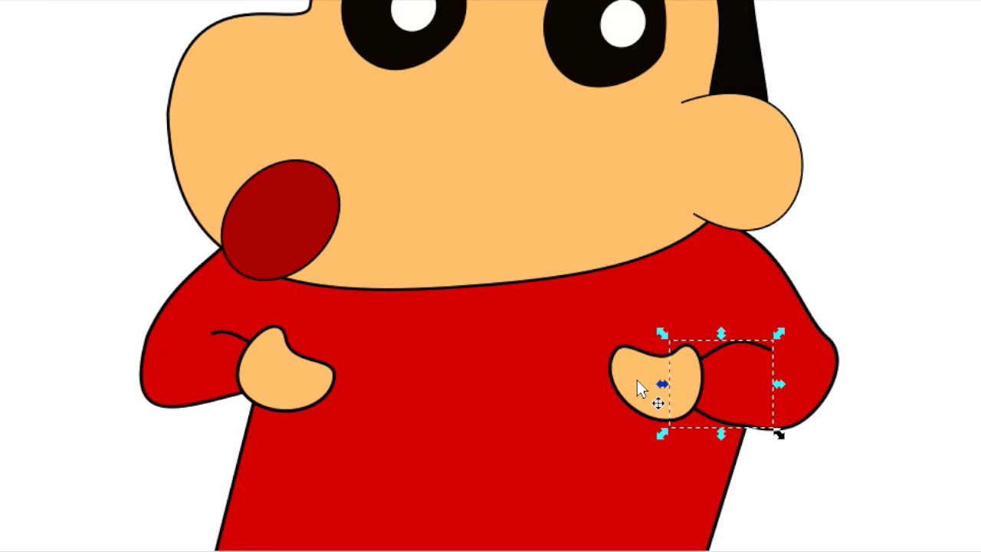
click(735, 349)
key(Escape)
scroll(738, 387, down, 2)
Draw a blue backpack strap at the left shoulder, send it behind the hand, and adjust its nodes
click(228, 341)
click(197, 348)
click(299, 192)
key(s)
key(Page_Down)
click(223, 275)
key(n)
drag(224, 251, 253, 230)
Taper the lower end of the left strap
scroll(346, 340, down, 6)
scroll(322, 318, up, 6)
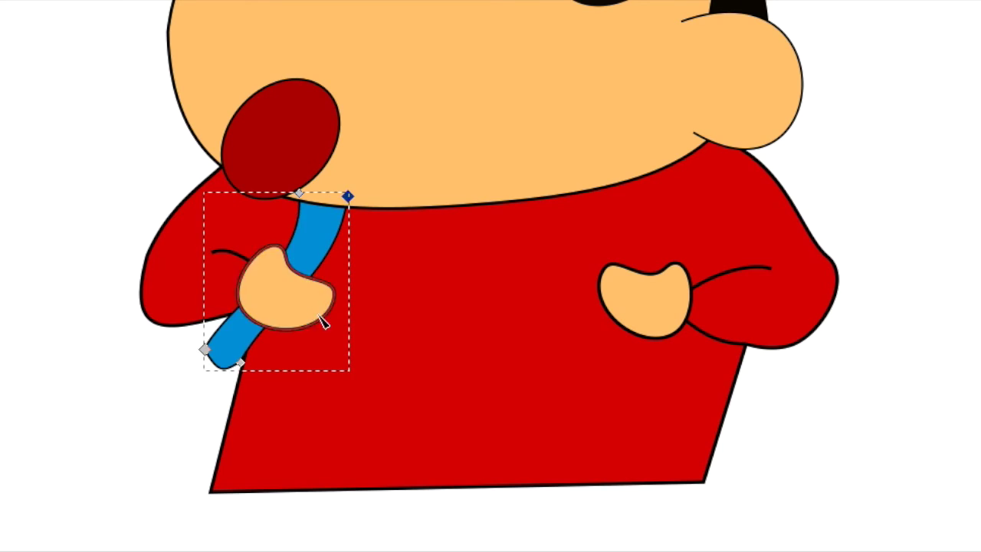
drag(266, 372, 219, 340)
Draw a blue triangular right shoulder strap and lower it behind the hand
key(b)
scroll(649, 220, up, 1)
click(747, 392)
click(695, 174)
click(646, 211)
key(s)
key(Page_Down)
key(n)
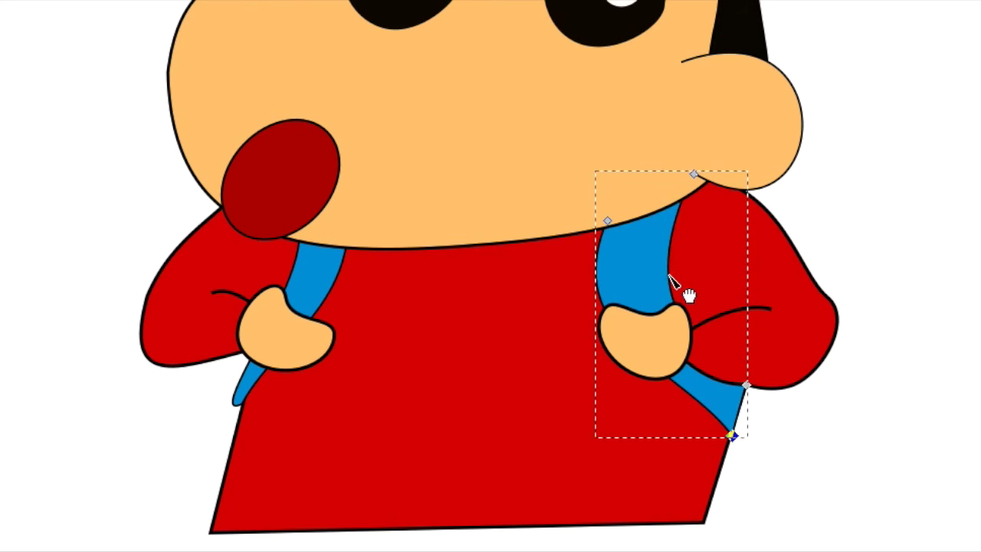
Outline a five-sided blue backpack from the strap top and send it behind the arm
click(694, 175)
click(810, 173)
click(873, 346)
click(767, 474)
click(703, 443)
click(694, 175)
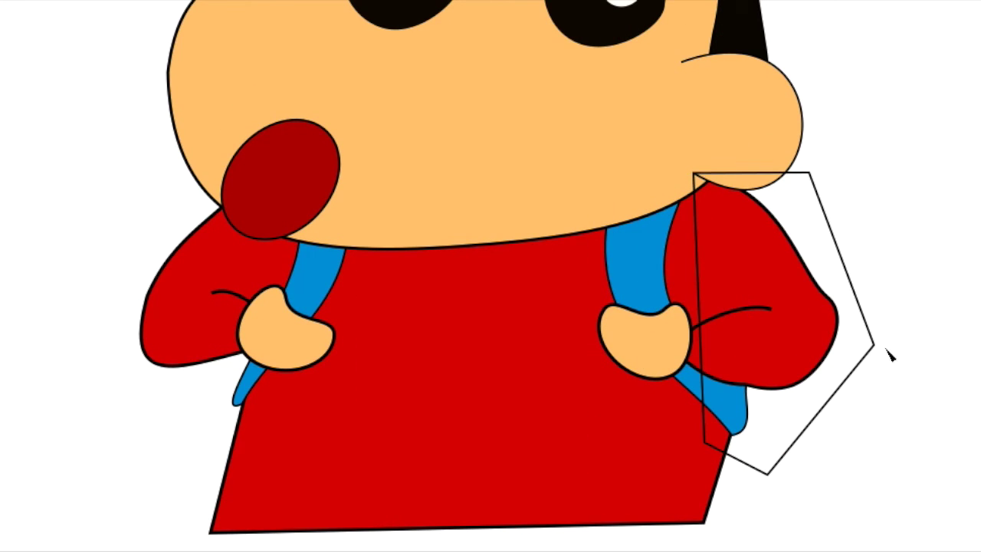
key(Page_Down)
key(n)
Round the backpack's outer and lower edges, then zoom out to view the character
drag(866, 394, 853, 434)
drag(704, 440, 686, 487)
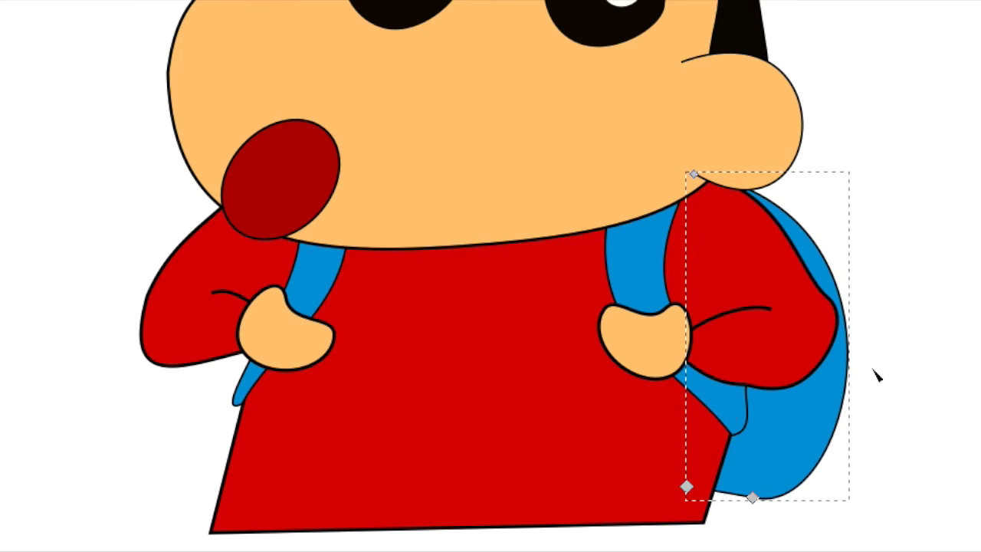
scroll(877, 376, down, 5)
scroll(804, 405, up, 3)
click(700, 372)
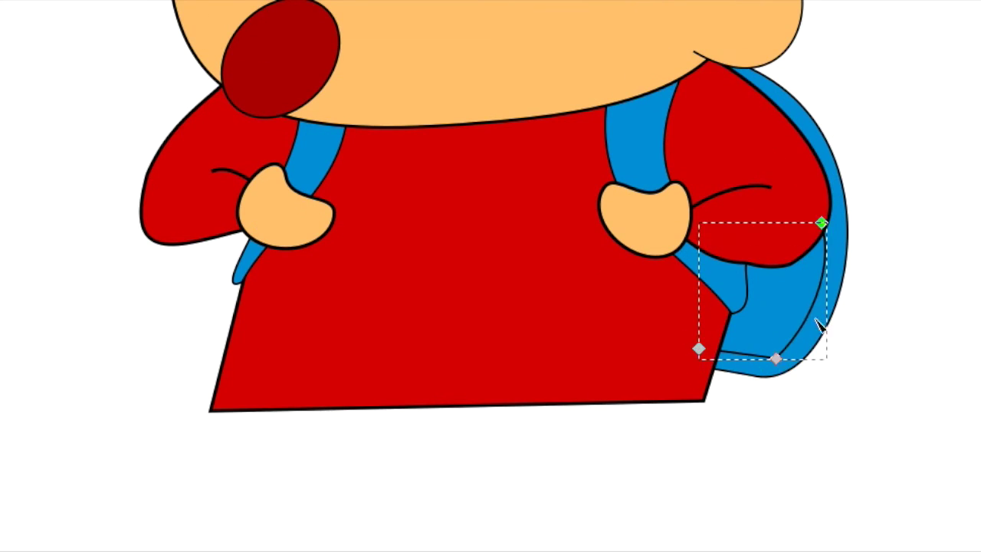
key(minus)
key(minus)
key(minus)
key(plus)
key(plus)
key(plus)
key(plus)
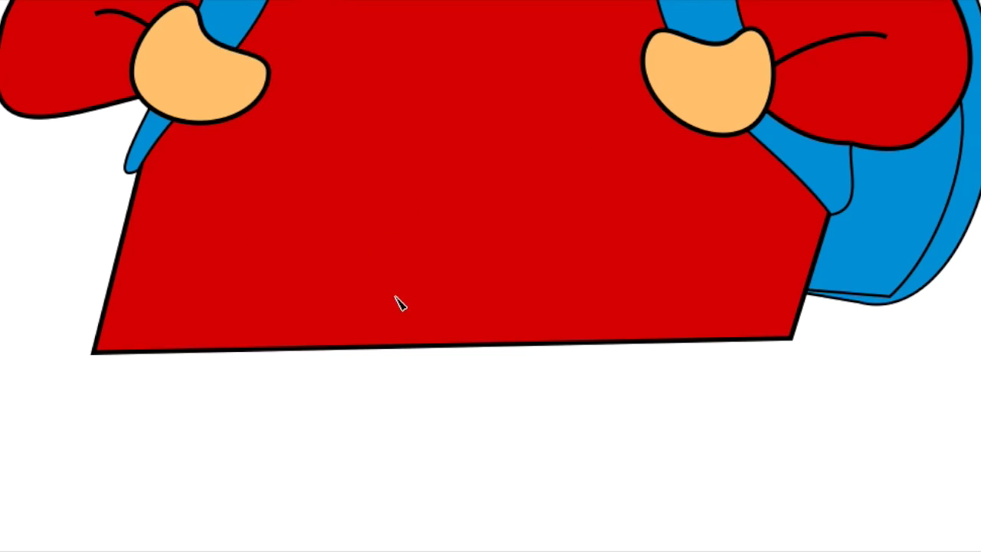
key(minus)
key(minus)
key(minus)
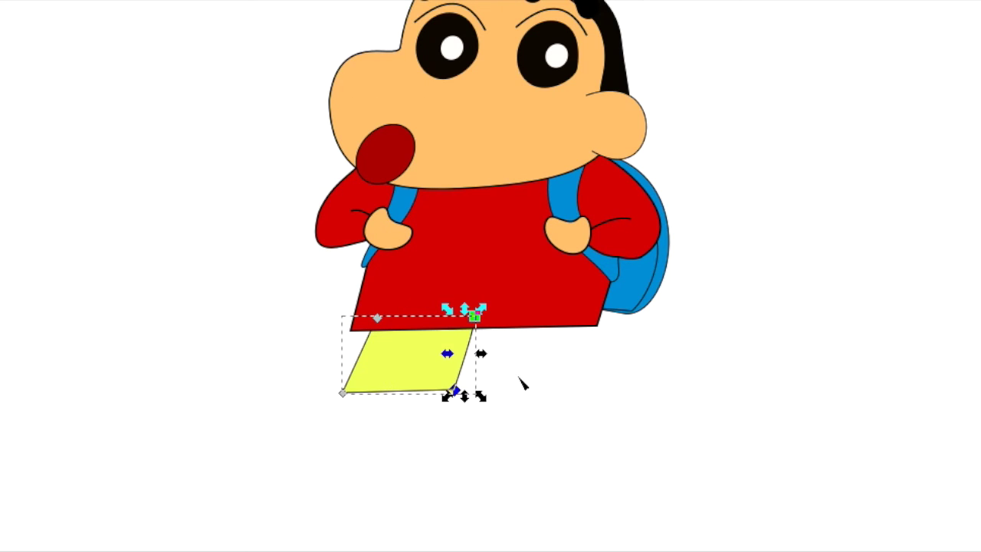
Duplicate the yellow parallelogram beside the original, then draw a filled leg triangle below
key(ctrl+d)
drag(408, 383, 479, 403)
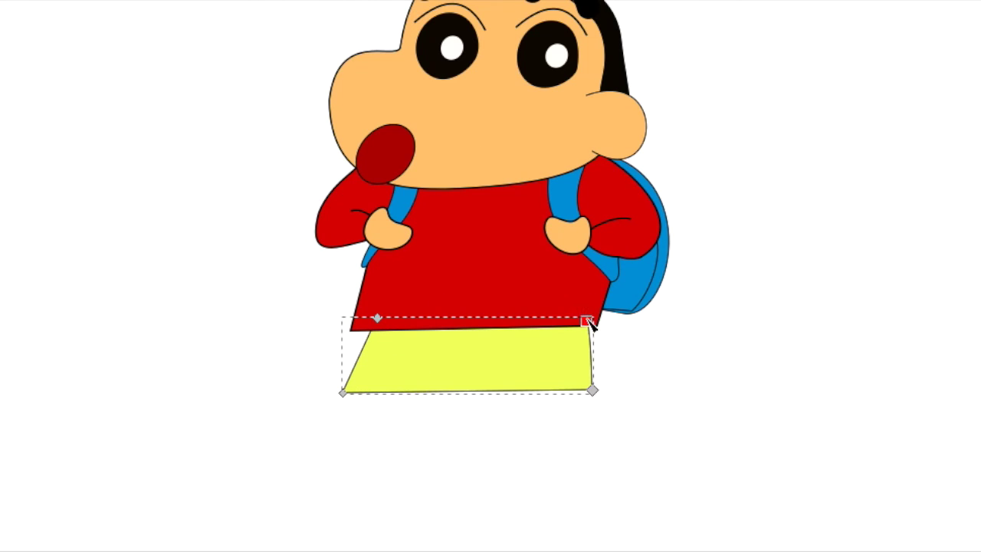
click(368, 387)
click(425, 387)
click(397, 464)
click(367, 387)
key(d)
click(503, 230)
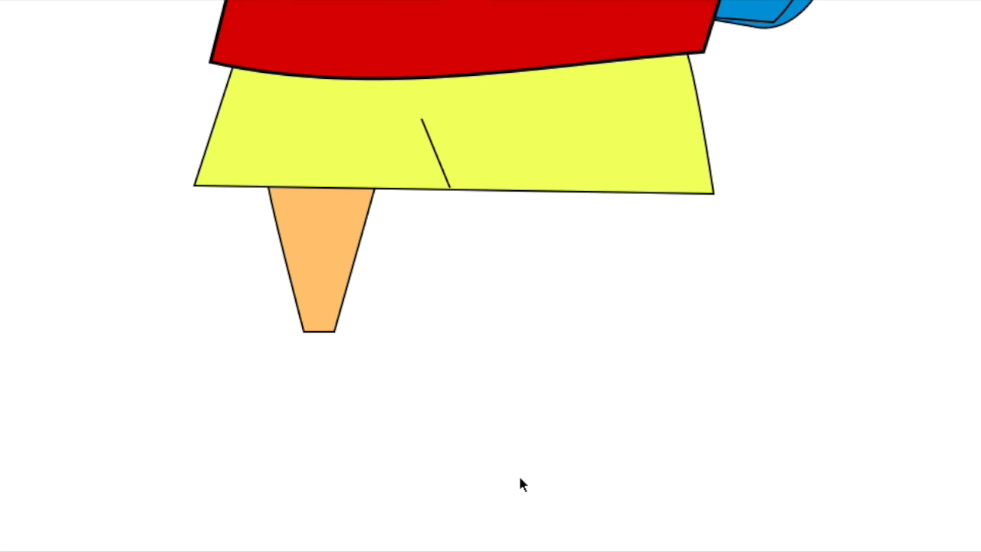
key(Escape)
Stretch the yellow shoe's toe outward and select the white sock
drag(280, 319, 283, 335)
click(423, 390)
click(322, 301)
Duplicate the leg and shoe, flip the copy horizontally, and move it right
shift+click(345, 332)
key(ctrl+d)
key(h)
drag(346, 332, 590, 278)
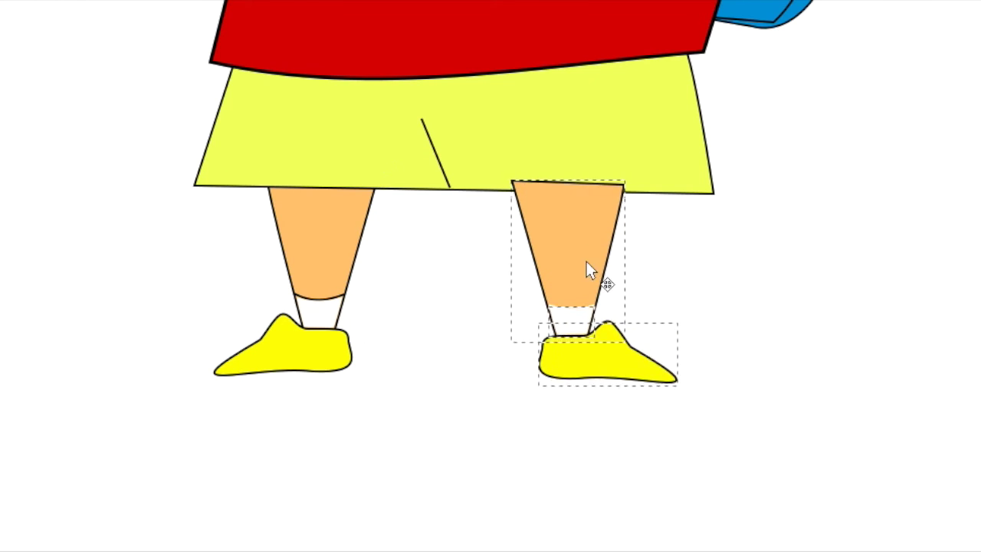
click(613, 353)
key(Escape)
key(plus)
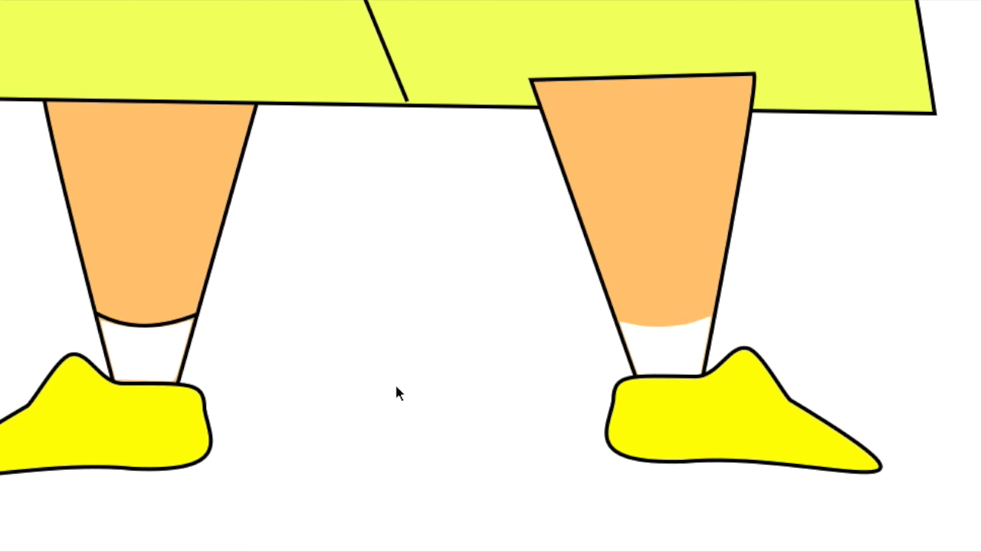
key(5)
key(plus)
drag(368, 76, 622, 416)
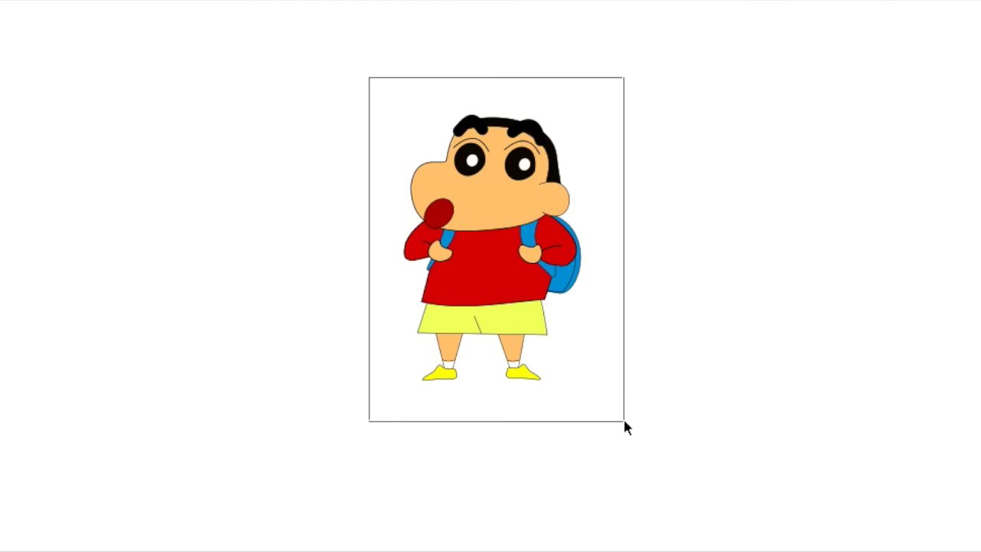
Draw a rectangle covering the character and give it a widened radial gradient fill
drag(340, 66, 653, 439)
double_click(510, 276)
click(652, 252)
mouse_move(652, 252)
mouse_down()
mouse_move(692, 250)
mouse_move(600, 254)
mouse_up()
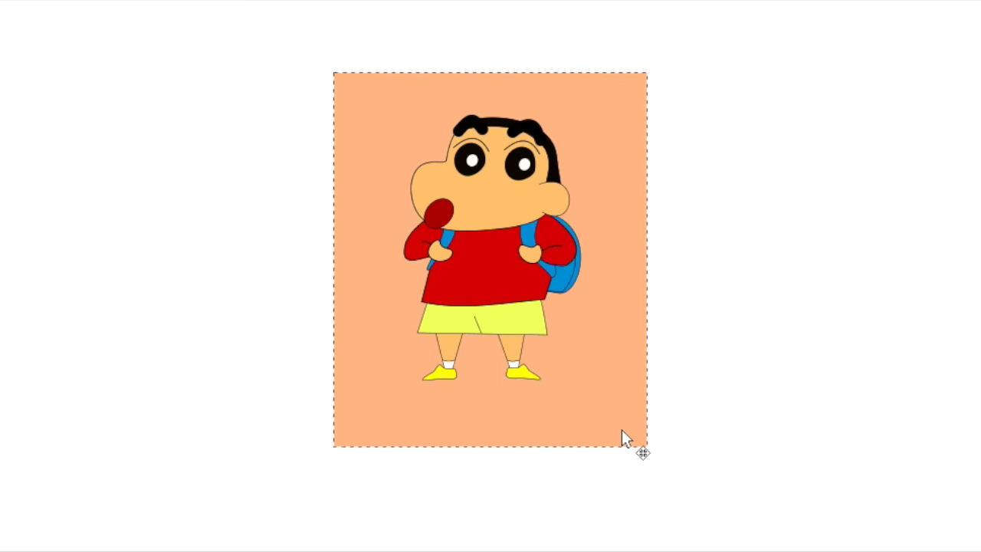
key(g)
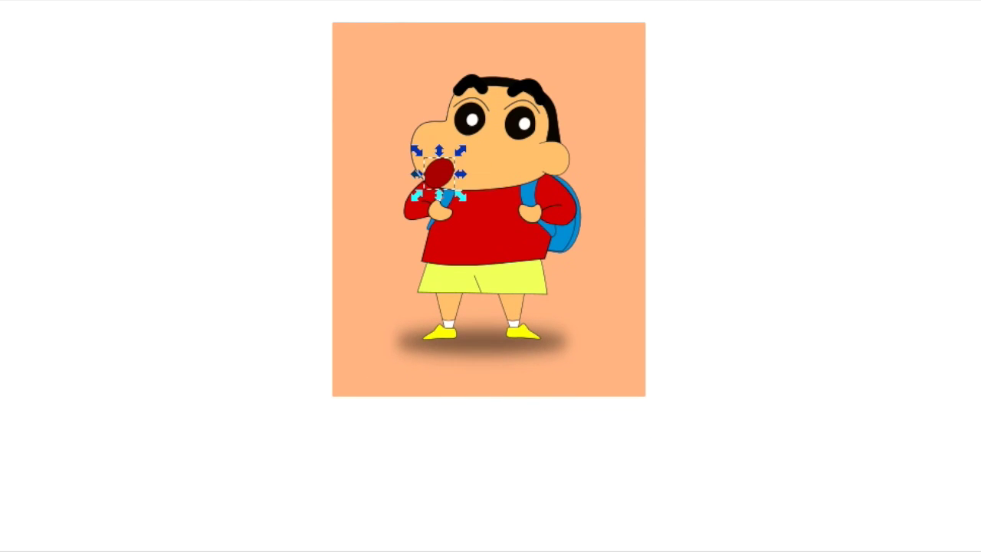
Select every object in the finished drawing with Ctrl+A
key(ctrl+a)
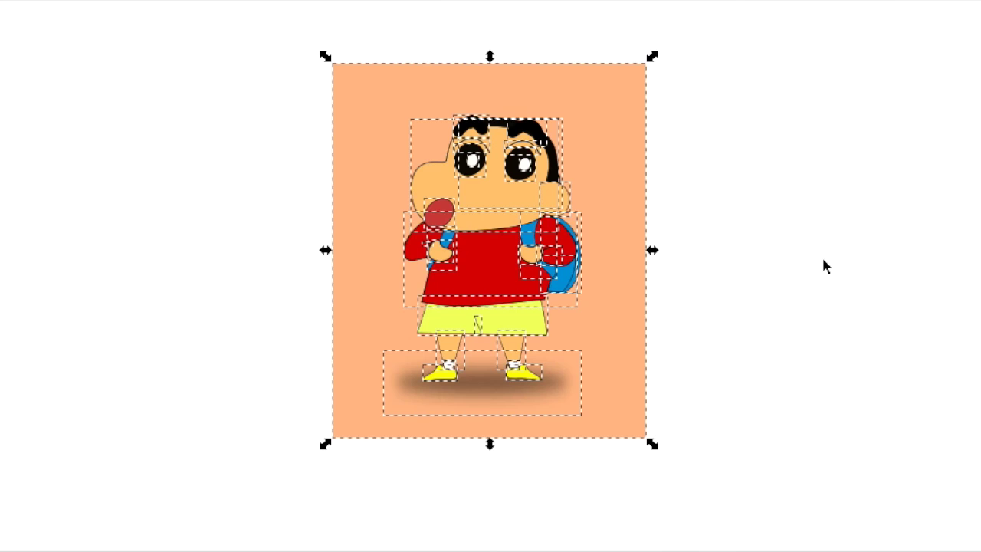